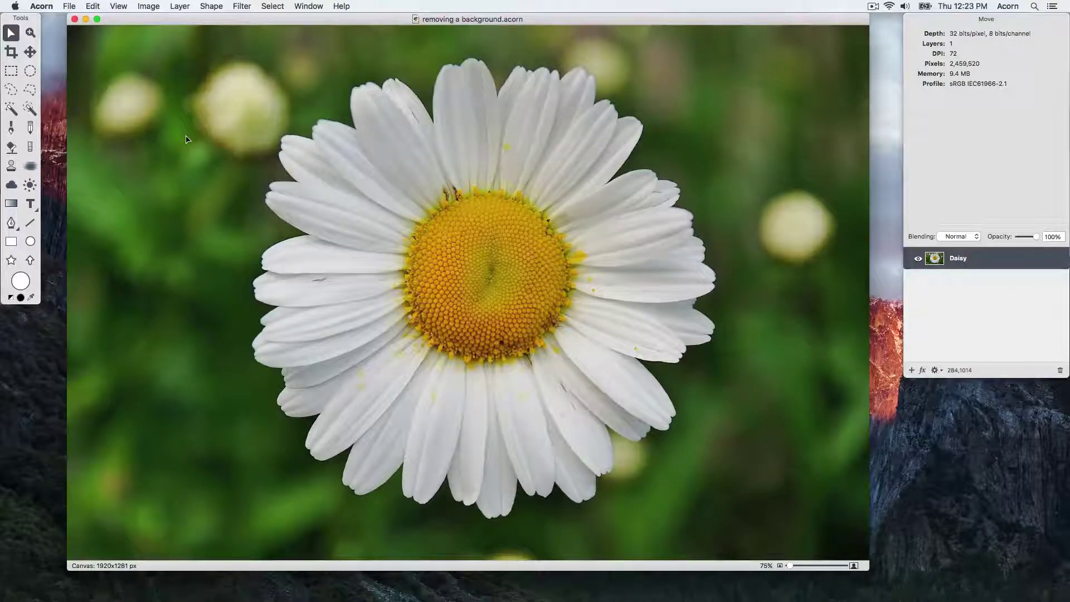
Activate the Instant Alpha tool on the daisy photo
click(31, 110)
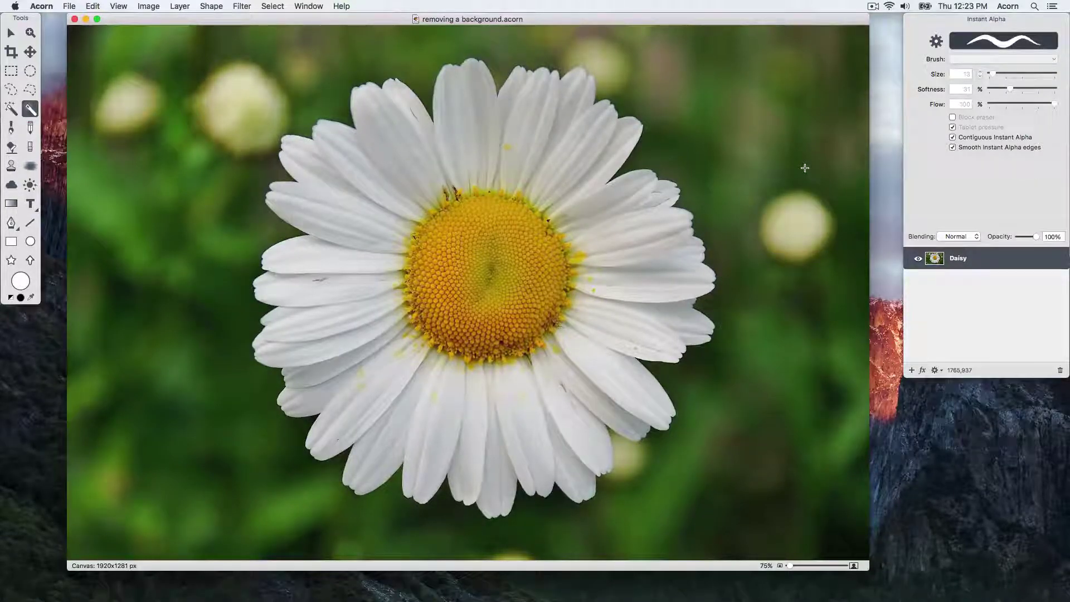
Drag on the green background with Instant Alpha to erase most of it to transparency
drag(804, 166, 737, 140)
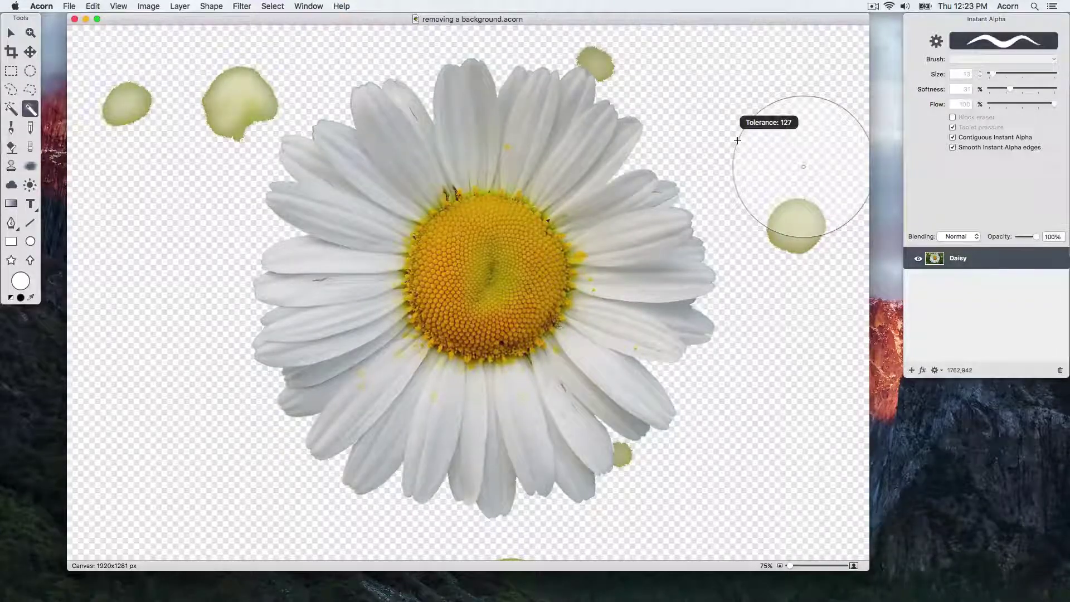
drag(737, 140, 738, 141)
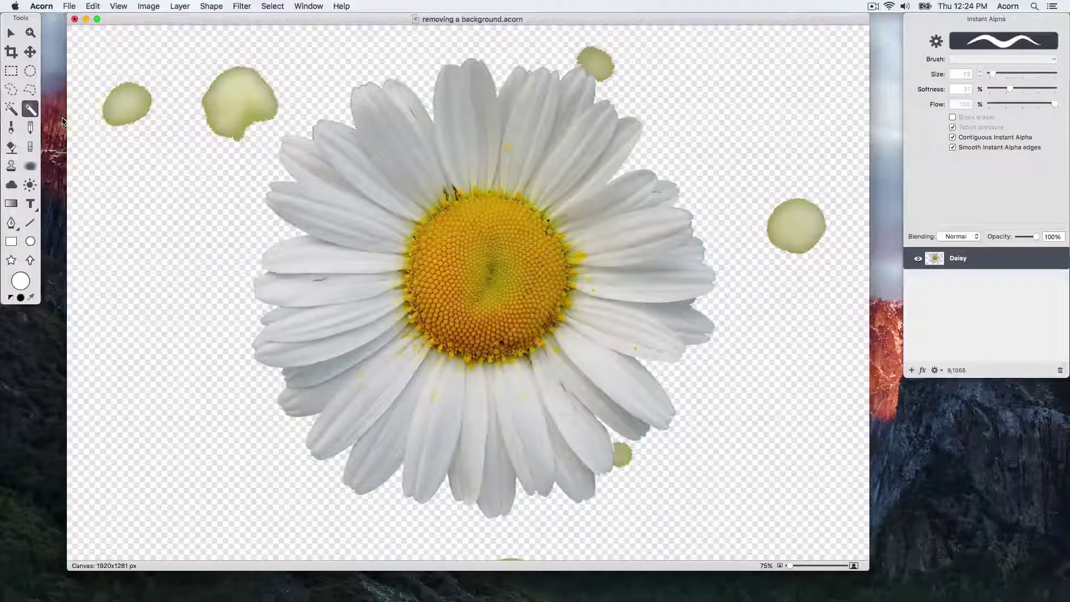
Switch to the Eraser with softness 0 and size 122
key(e)
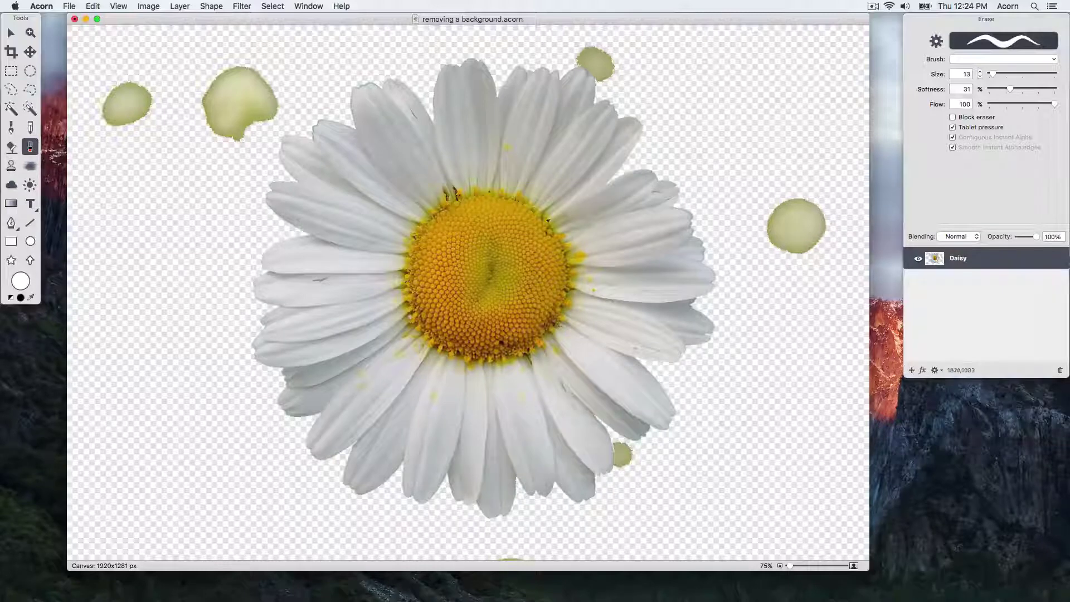
drag(1010, 93, 1008, 92)
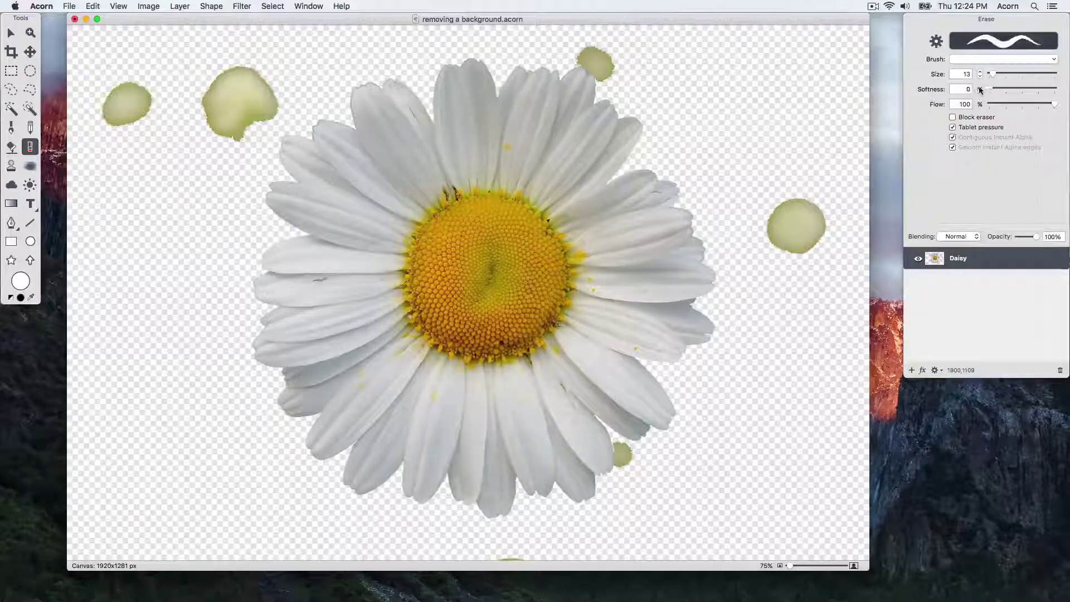
drag(991, 75, 1022, 74)
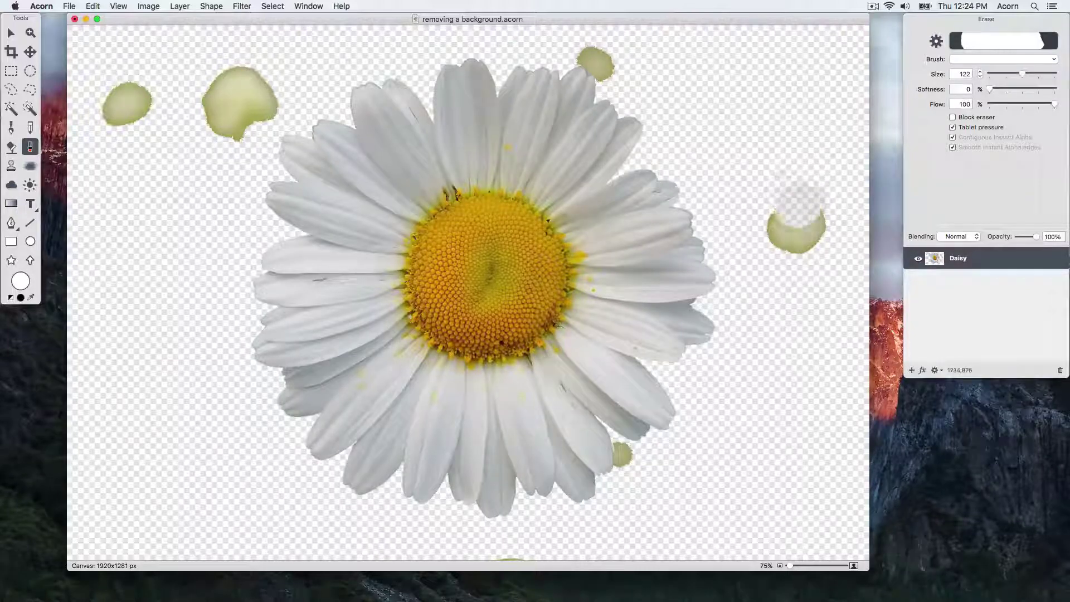
Erase the leftover blobs around the daisy, including the upper-left ones and the bottom-edge sliver
drag(795, 208, 795, 242)
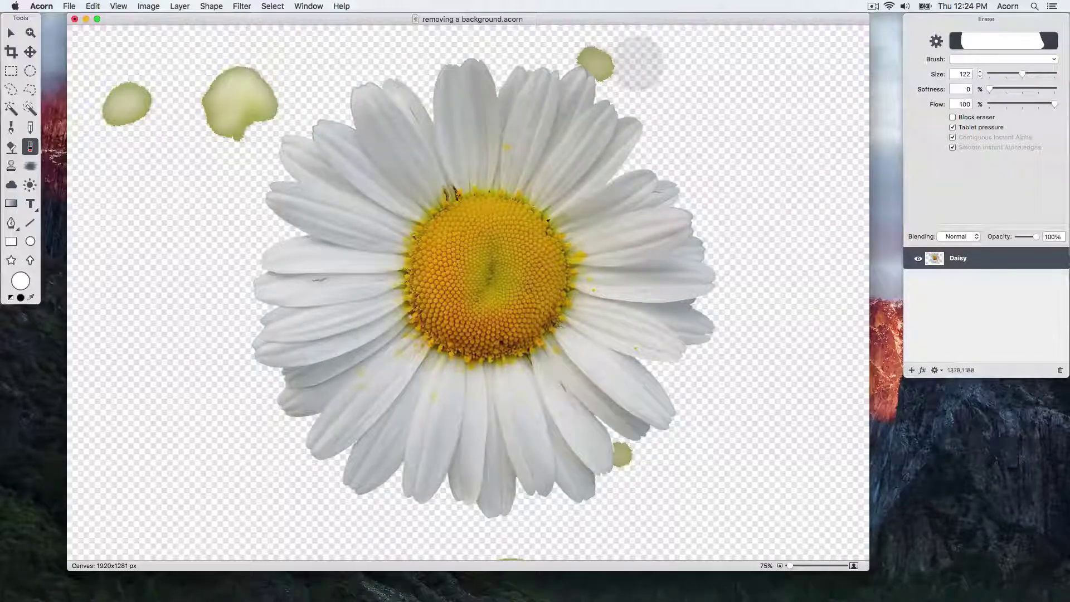
drag(633, 60, 609, 41)
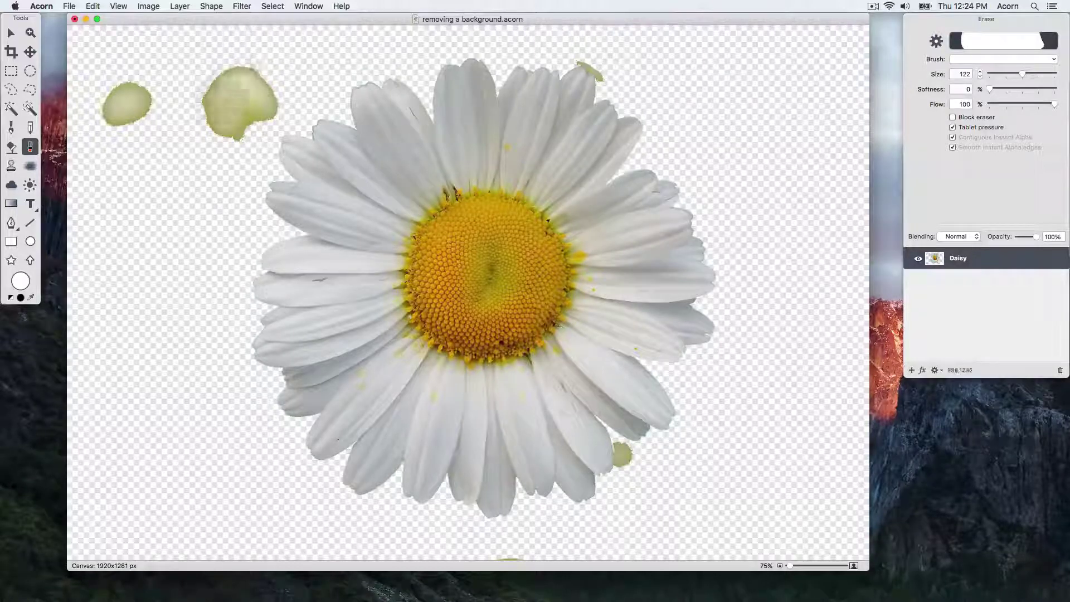
mouse_move(231, 104)
mouse_down()
mouse_move(210, 95)
mouse_move(238, 107)
mouse_move(273, 84)
mouse_up()
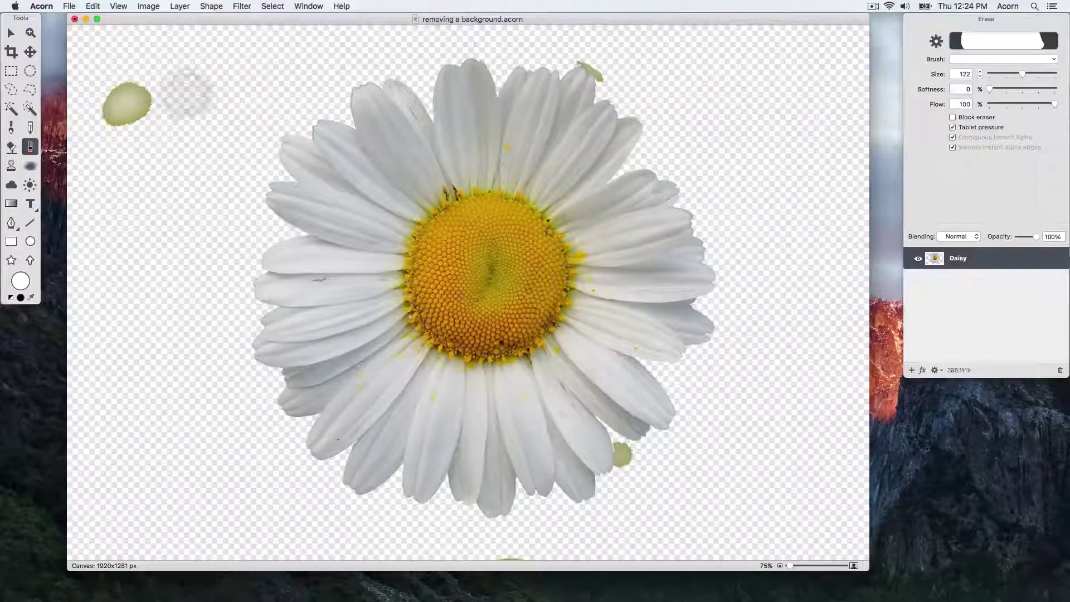
drag(181, 91, 158, 91)
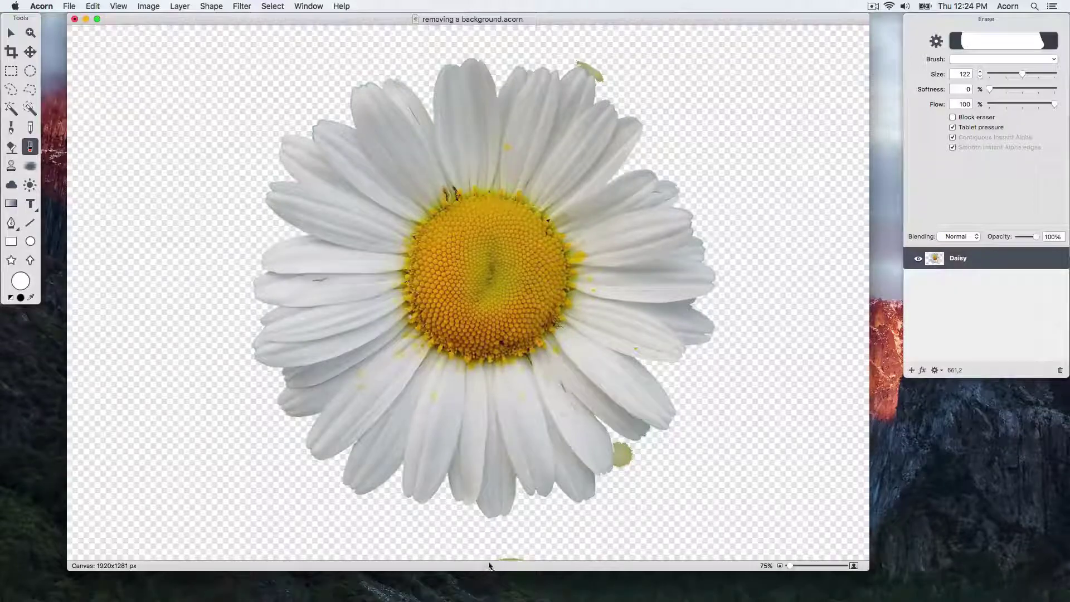
drag(489, 554, 506, 560)
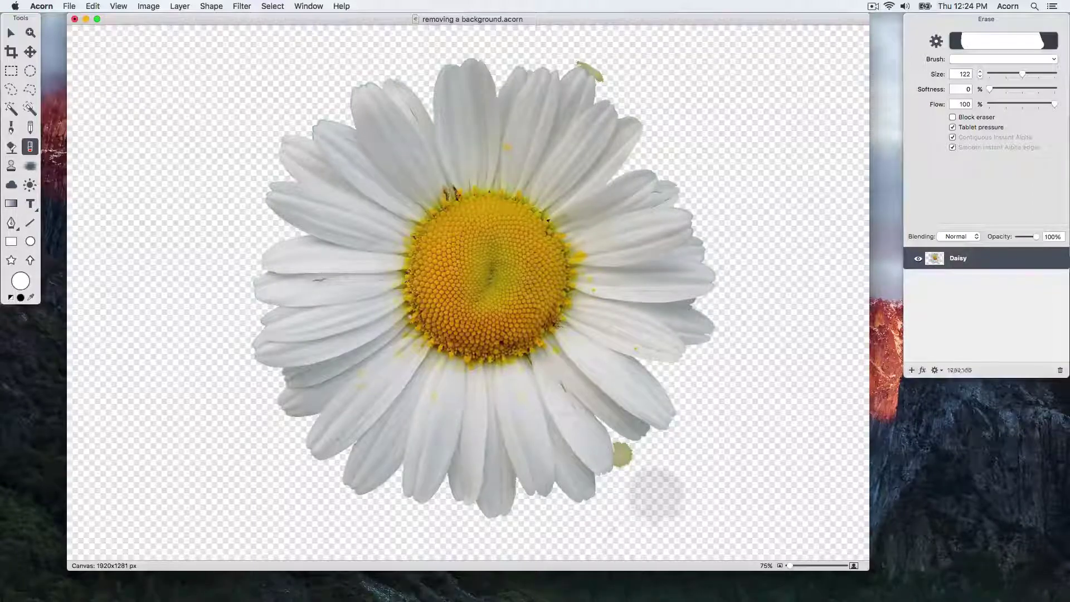
drag(633, 460, 650, 467)
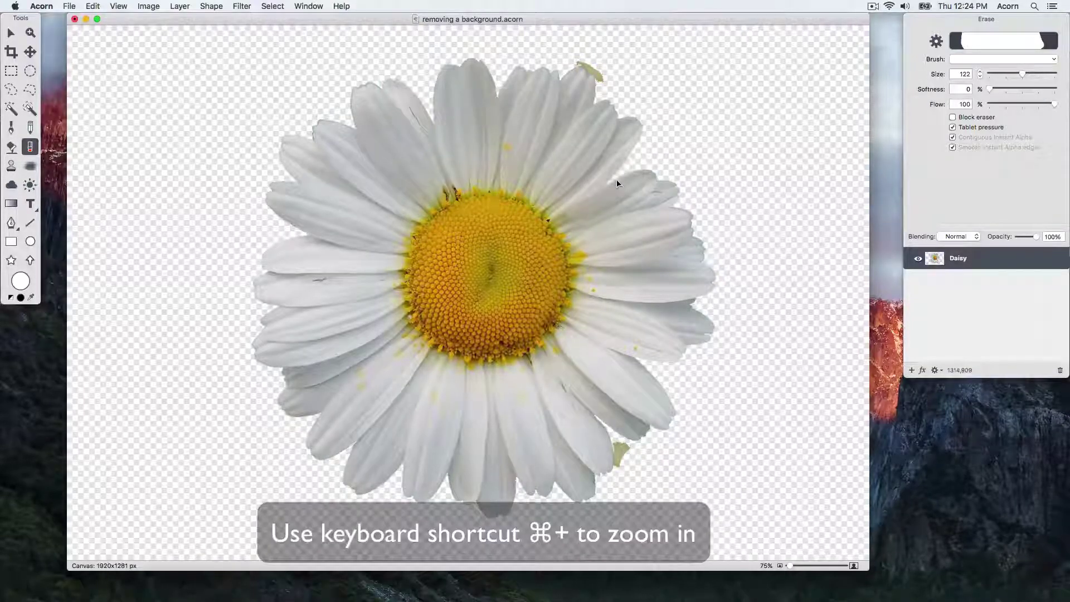
Zoom in, shrink the eraser, and erase the green stamen on a petal tip
key(super+equal)
key(super+equal)
key(super+equal)
key(super+equal)
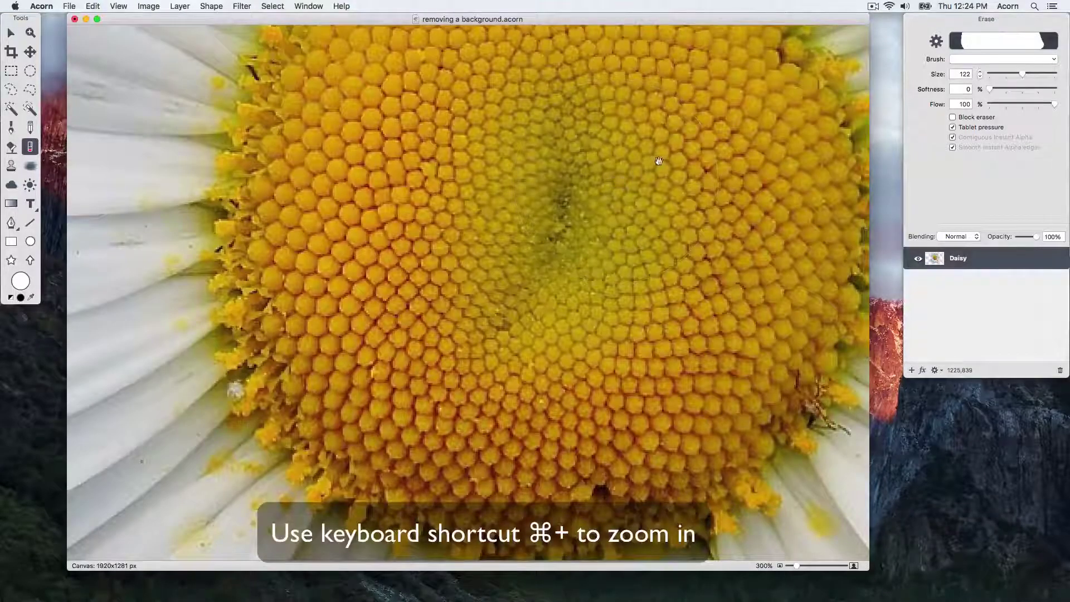
scroll(710, 193, up, 10)
scroll(710, 194, up, 10)
scroll(710, 193, right, 5)
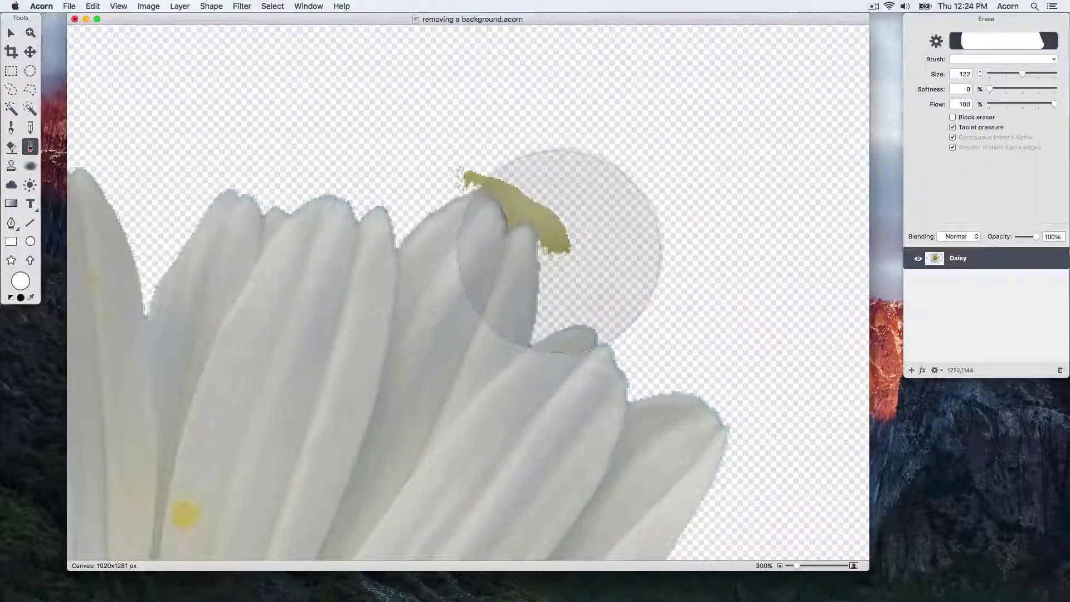
key(bracketleft)
key(bracketleft)
key(bracketleft)
key(bracketleft)
key(bracketleft)
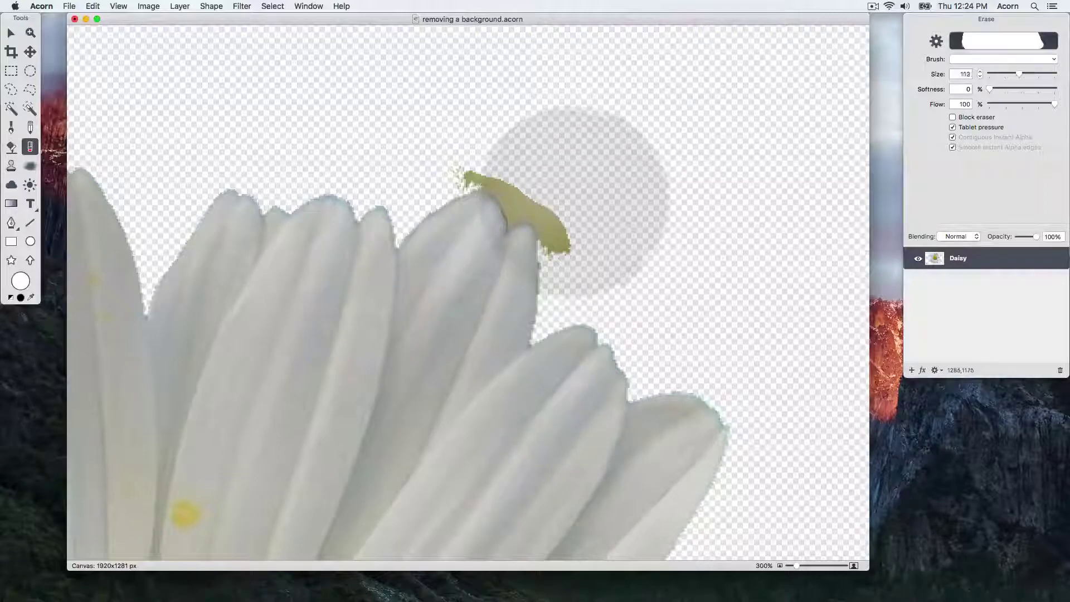
key(bracketleft)
key(bracketleft)
key(bracketleft)
key(bracketleft)
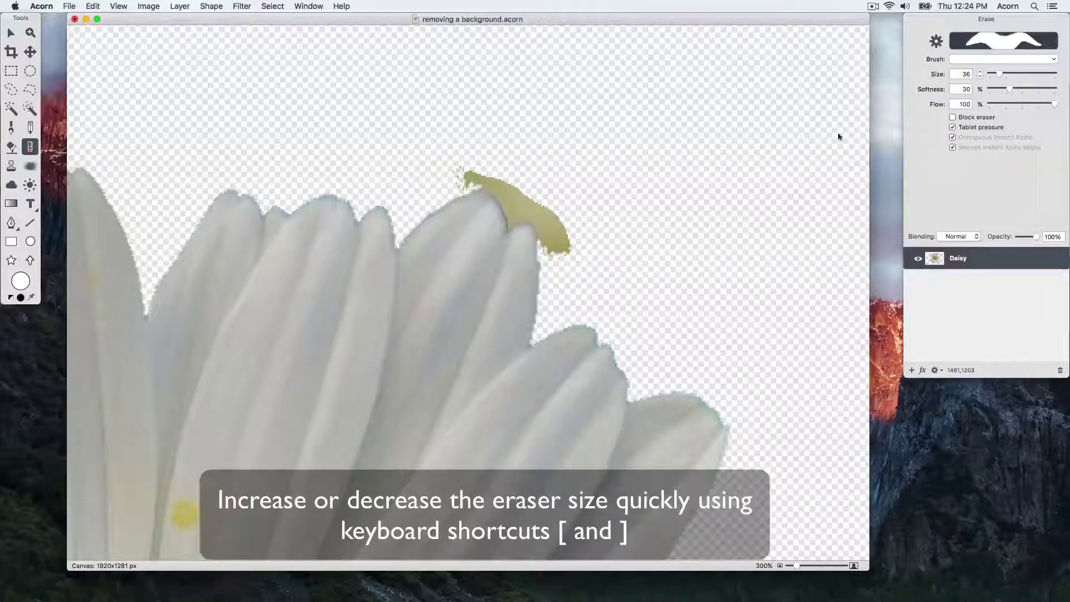
mouse_move(574, 227)
mouse_down()
mouse_move(505, 151)
mouse_move(444, 158)
mouse_move(511, 164)
mouse_move(569, 208)
mouse_move(577, 251)
mouse_move(507, 186)
mouse_move(544, 222)
mouse_move(554, 260)
mouse_move(548, 237)
mouse_move(491, 182)
mouse_move(549, 235)
mouse_move(551, 257)
mouse_up()
Erase the green leaf tip beside the lower-right petals with a size-30 eraser
key(bracketleft)
key(bracketleft)
key(bracketleft)
key(bracketleft)
key(bracketleft)
key(bracketleft)
key(bracketleft)
key(bracketleft)
key(bracketleft)
key(bracketleft)
key(super+minus)
drag(642, 252, 585, 101)
drag(628, 410, 602, 172)
drag(580, 392, 580, 358)
scroll(580, 359, down, 10)
scroll(580, 359, right, 5)
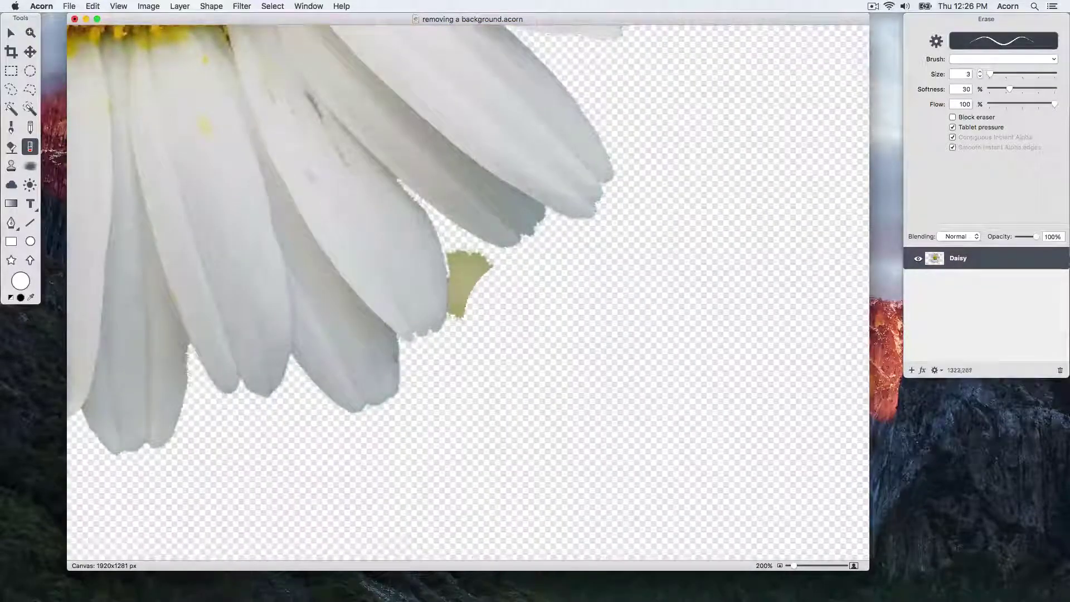
key(bracketright)
key(bracketright)
key(bracketright)
key(bracketright)
key(bracketright)
key(bracketright)
mouse_move(491, 271)
mouse_down()
mouse_move(471, 263)
mouse_move(470, 310)
mouse_move(472, 255)
mouse_move(460, 262)
mouse_move(469, 304)
mouse_move(462, 257)
mouse_up()
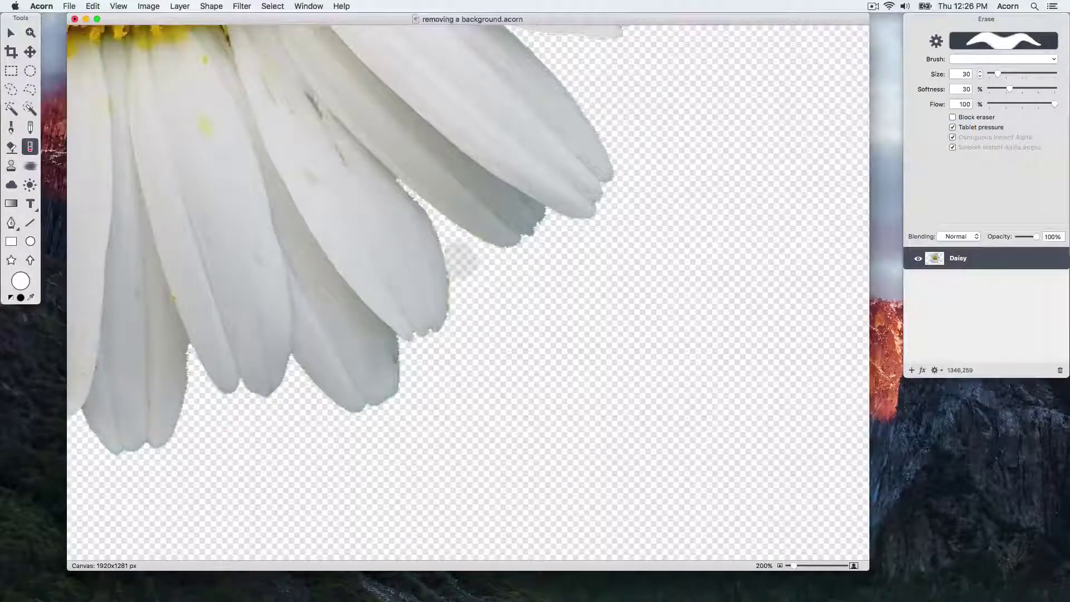
Add a new layer beneath the Daisy layer and flood-fill it white
key(super+minus)
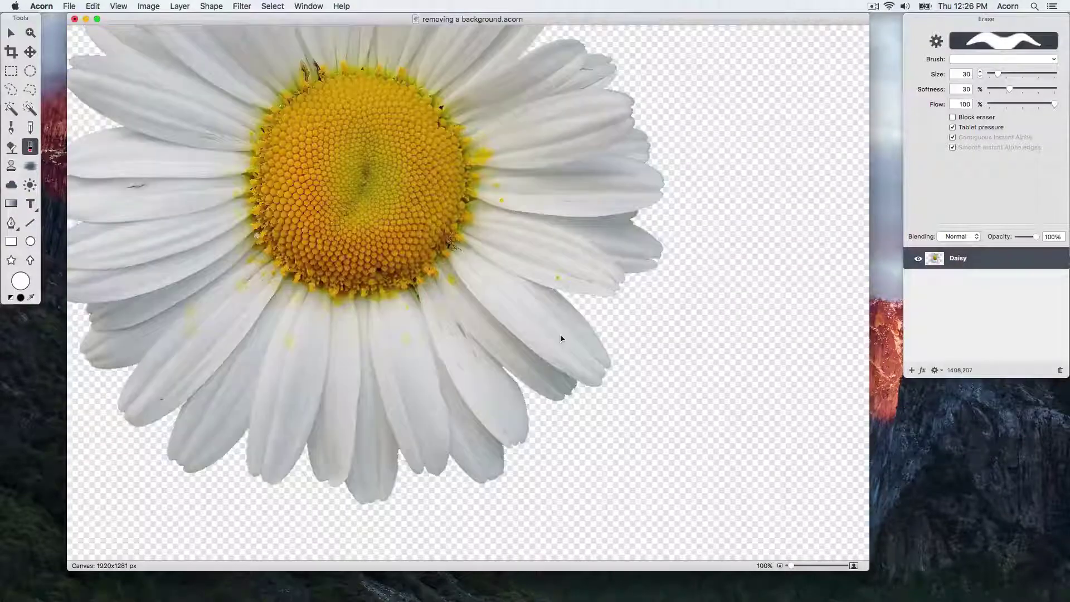
drag(391, 168, 481, 244)
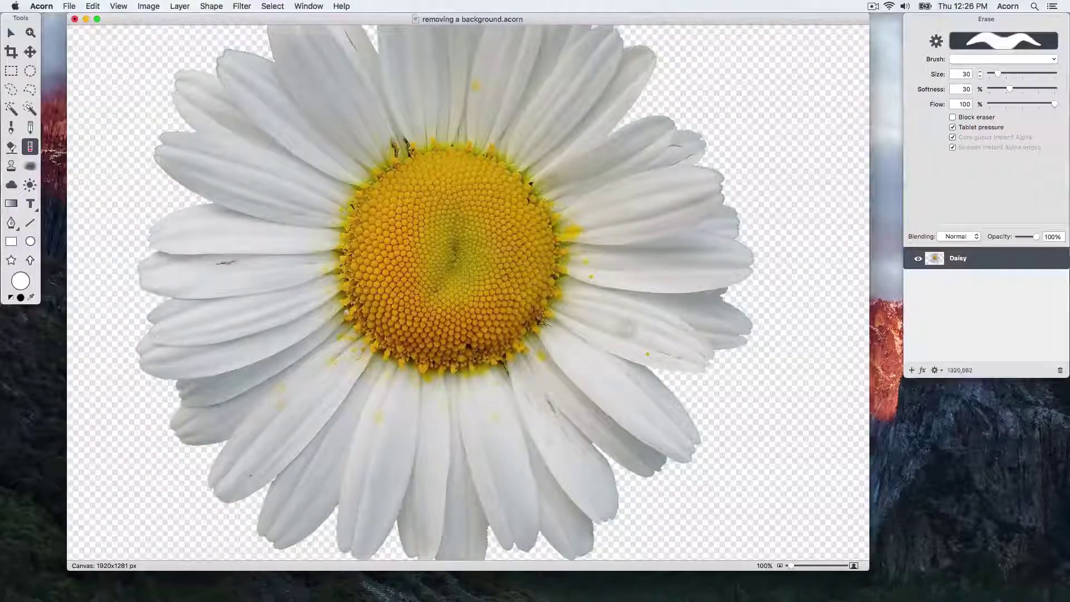
key(super+minus)
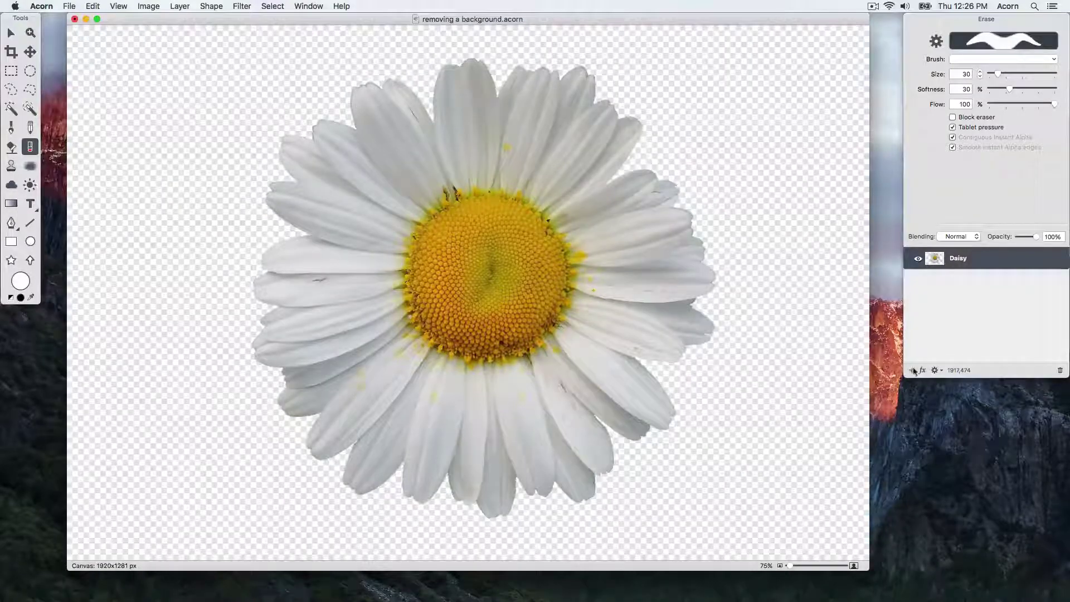
click(913, 370)
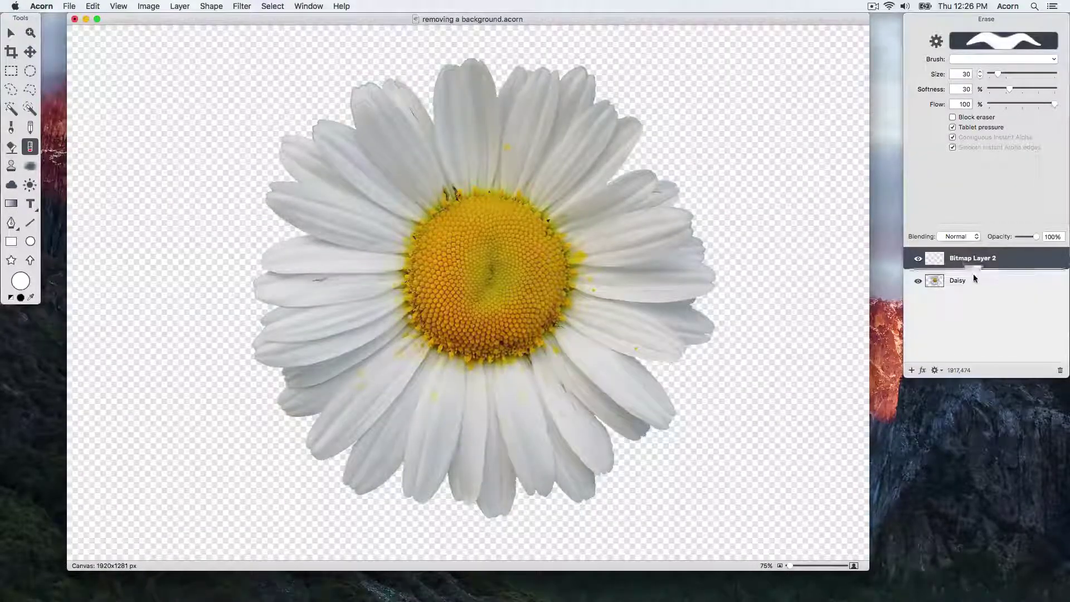
drag(974, 281, 970, 289)
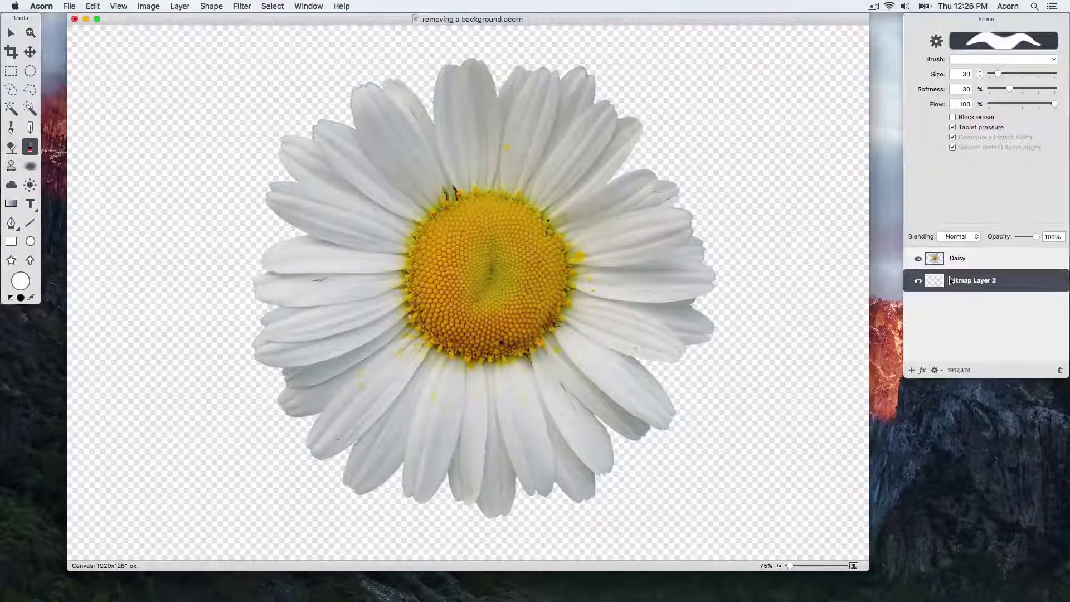
click(11, 146)
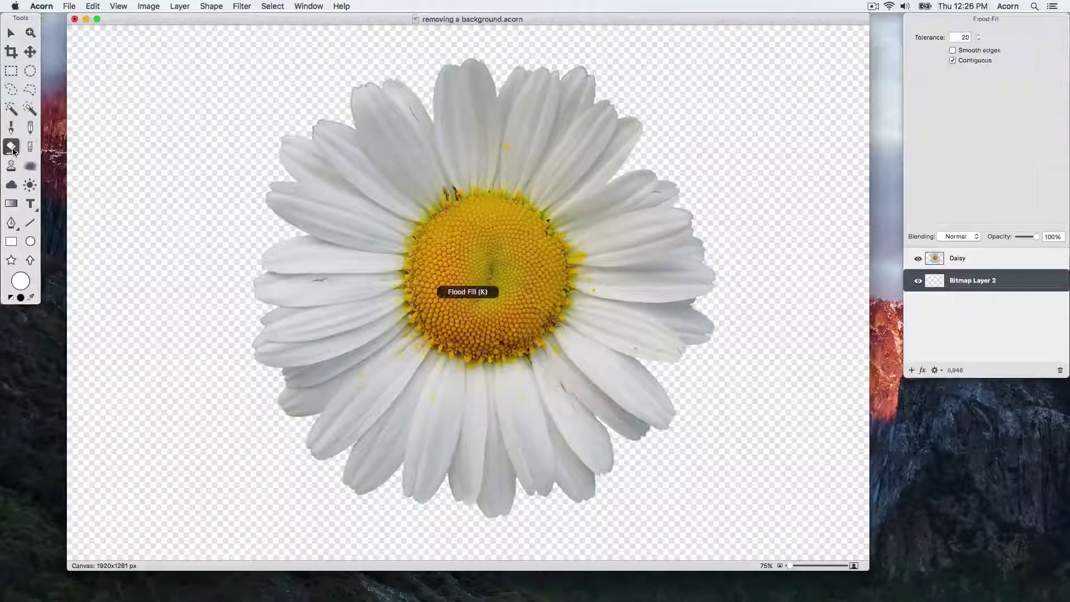
click(158, 176)
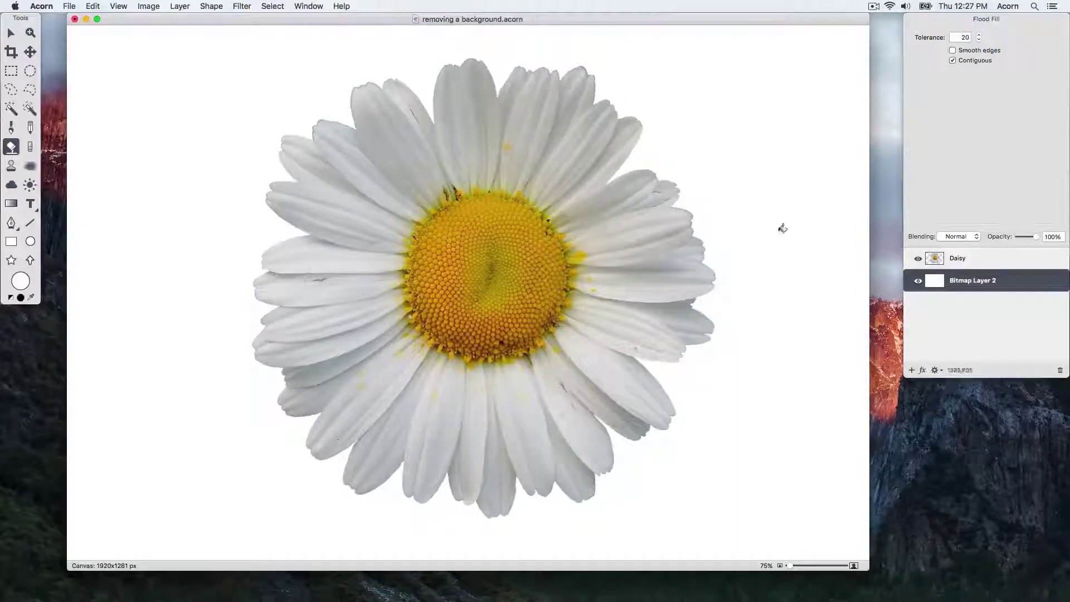
Scale the Daisy layer to about 43% and place it in the lower-left corner at X=0
click(969, 263)
key(v)
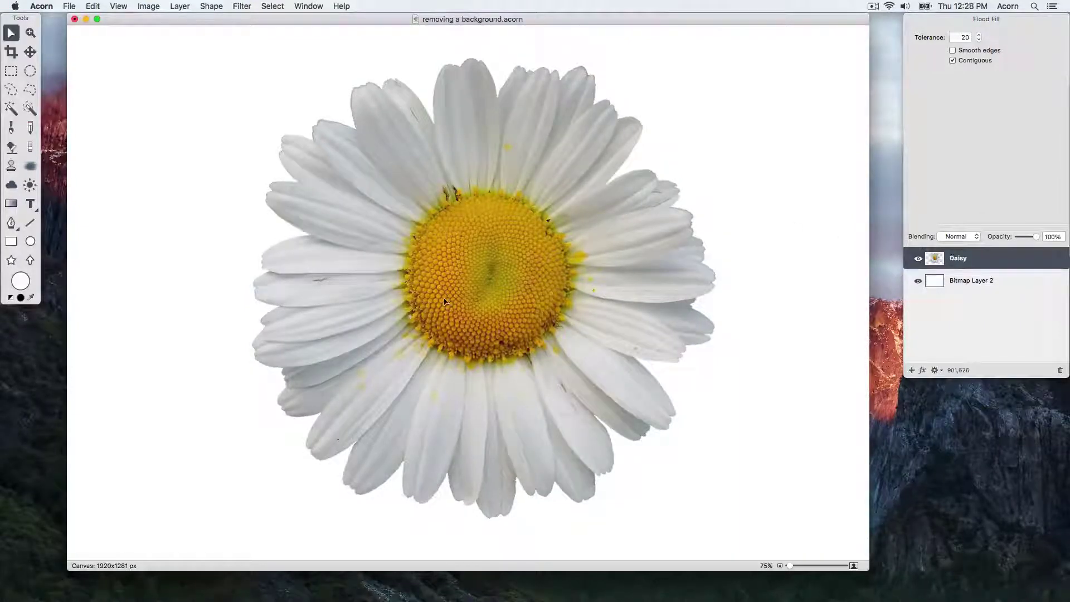
key(super+t)
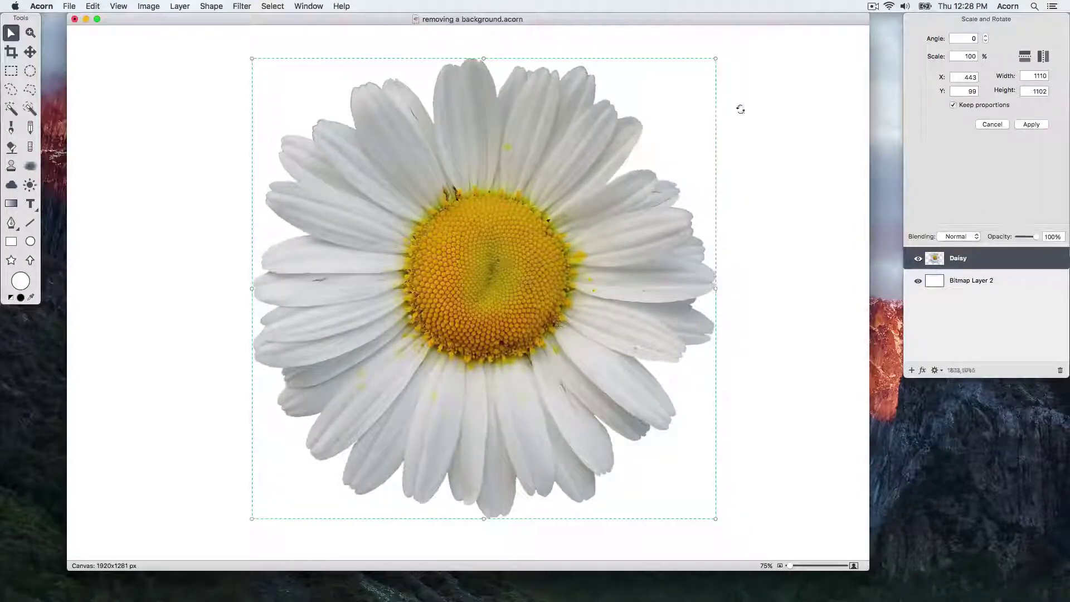
drag(715, 57, 156, 406)
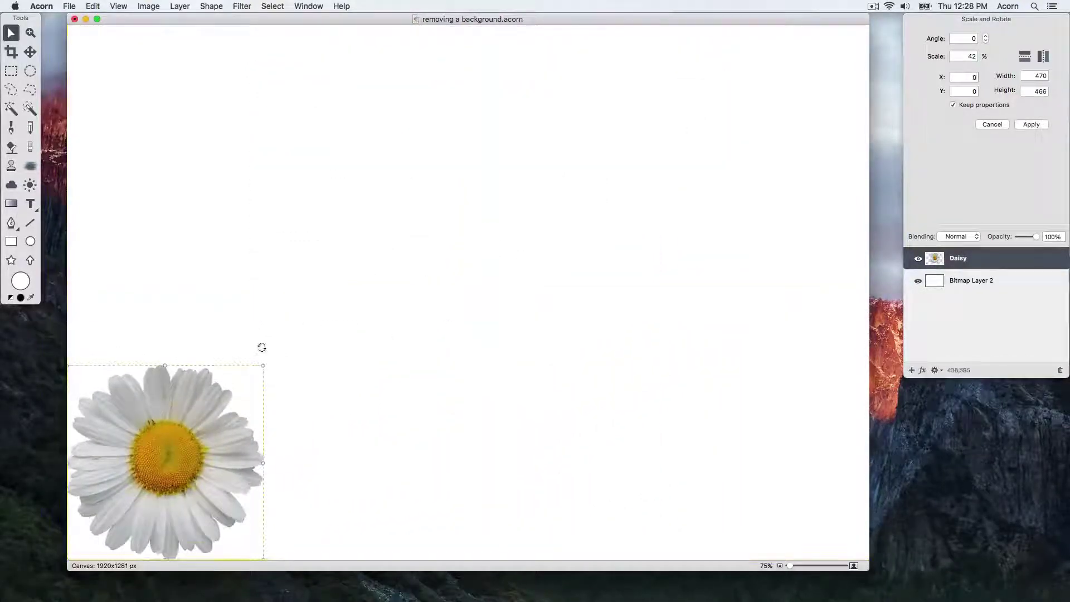
drag(261, 365, 333, 331)
double_click(206, 402)
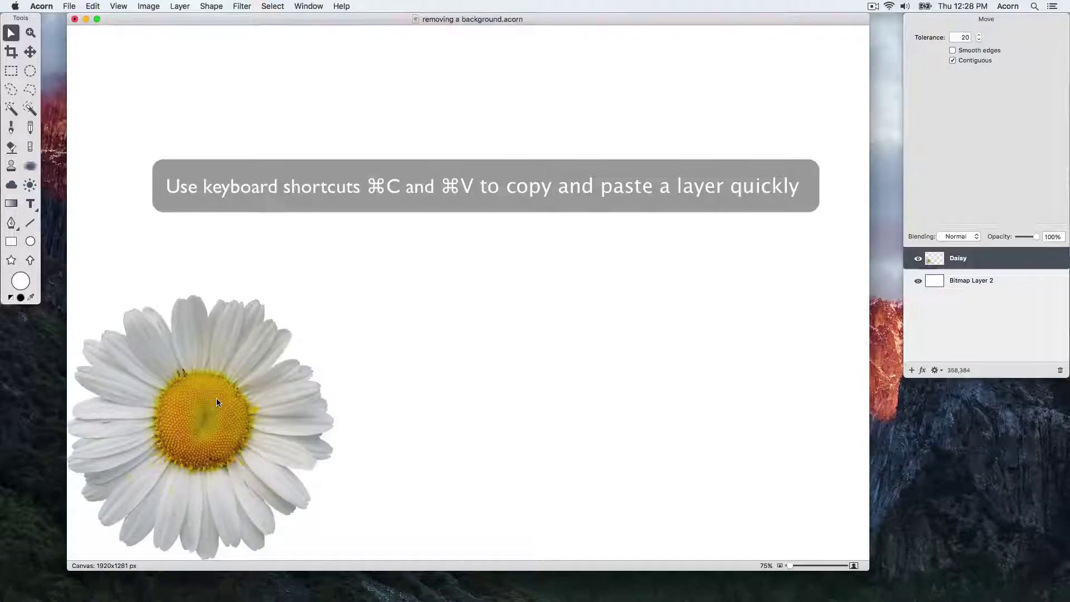
Copy and paste daisy duplicates, dragging each into place in the 3×2 grid
key(super+c)
key(super+v)
drag(216, 402, 205, 159)
key(super+c)
key(super+v)
key(super+v)
key(super+v)
key(super+v)
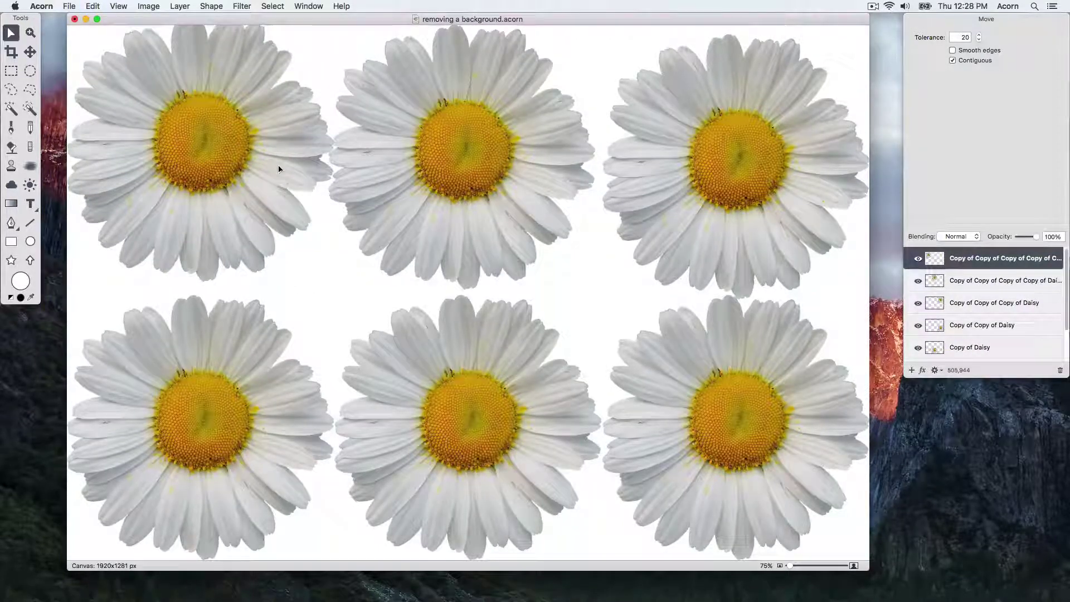
drag(223, 132, 224, 139)
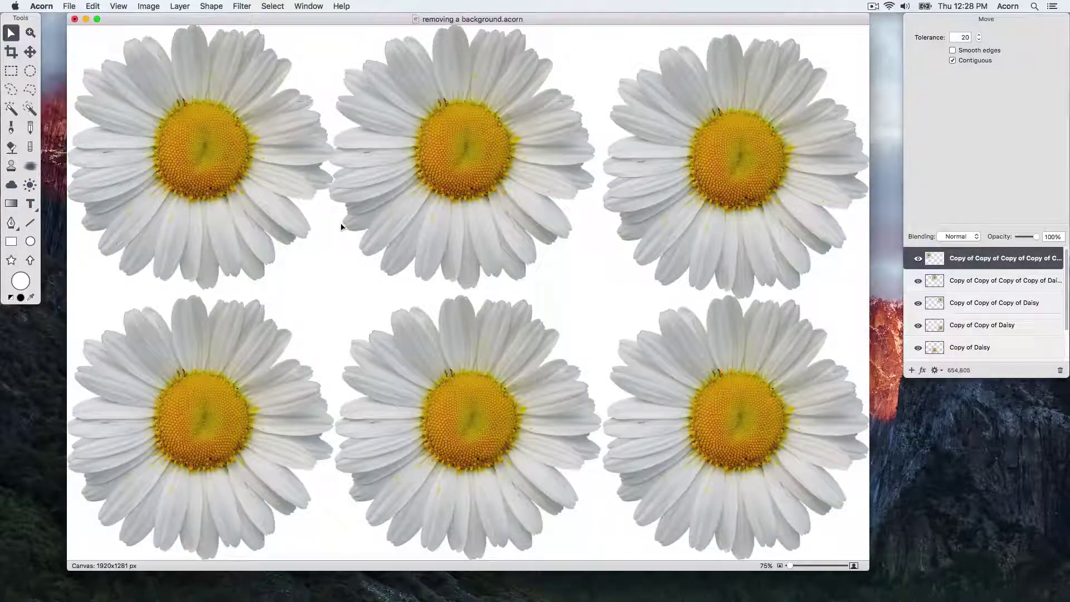